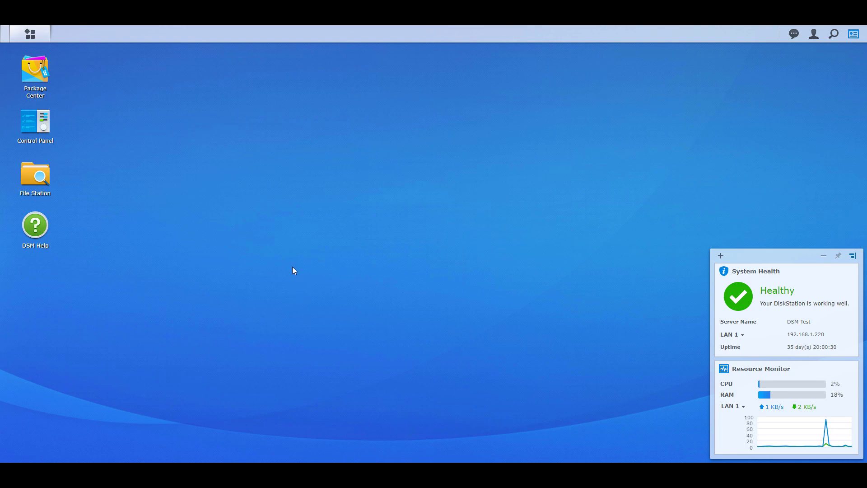
# Open File Station from the main menu
pyautogui.click(30, 34)
pyautogui.click(109, 166)
pyautogui.click(30, 34)
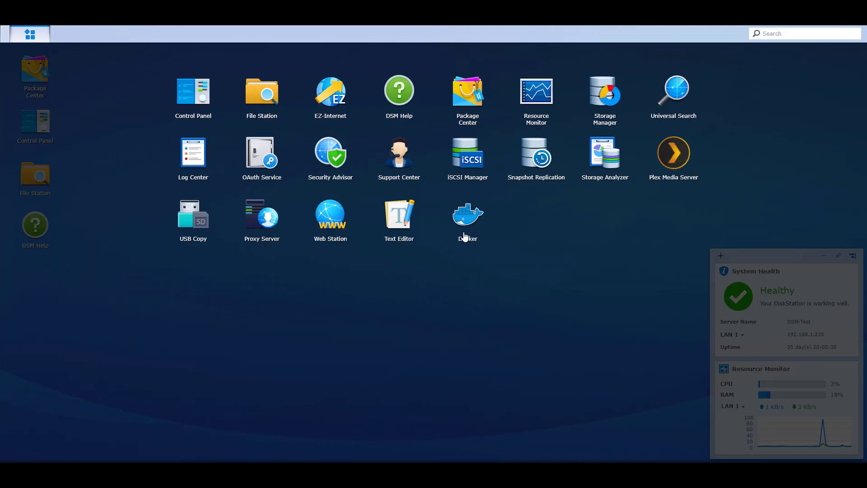
pyautogui.click(465, 283)
pyautogui.click(46, 190)
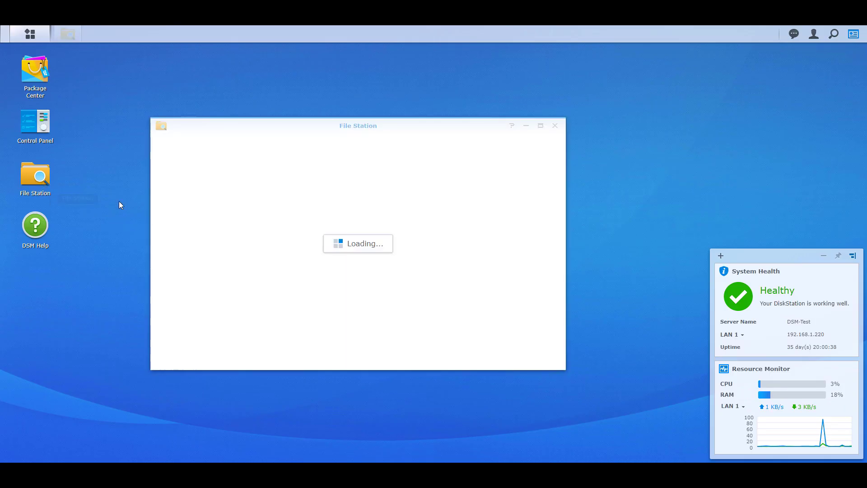
# Create a folder named 'home-assistant' in the docker share
pyautogui.click(183, 197)
pyautogui.click(214, 156)
pyautogui.click(224, 171)
pyautogui.write('home-assistant')
pyautogui.press('Return')
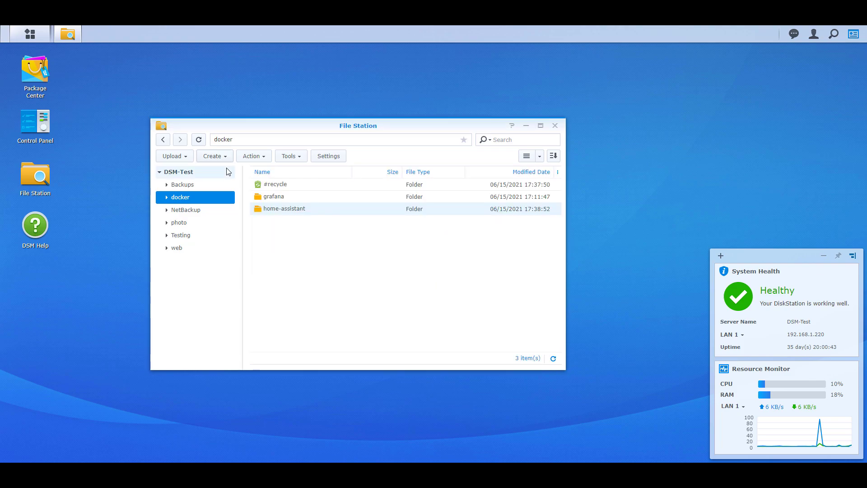
# Inside home-assistant, create a folder named 'config'
pyautogui.doubleClick(276, 208)
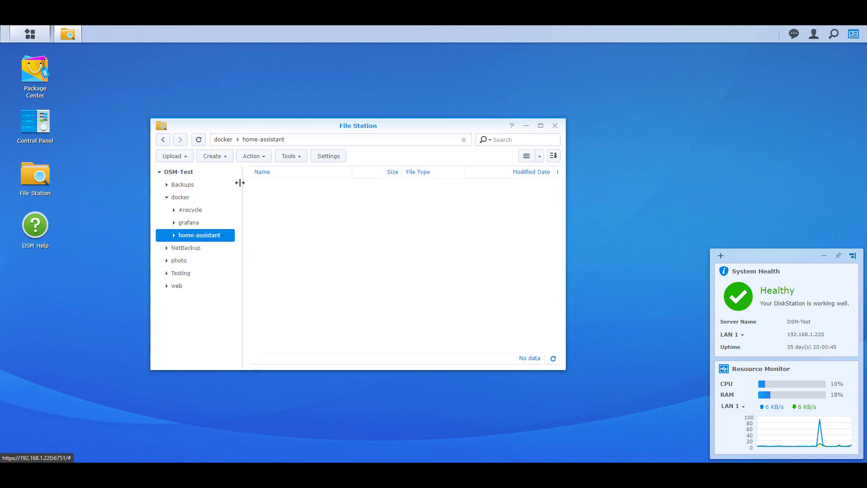
pyautogui.click(224, 156)
pyautogui.click(232, 170)
pyautogui.write('config')
pyautogui.press('Return')
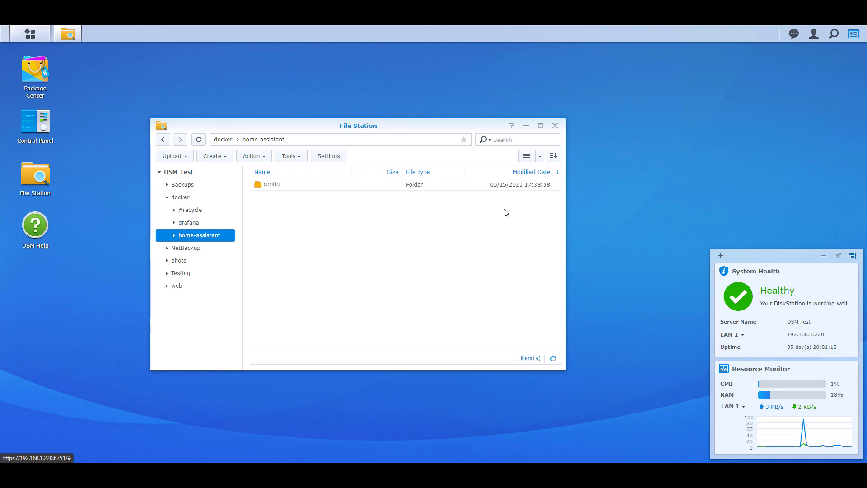
# Close File Station and launch Docker
pyautogui.click(555, 126)
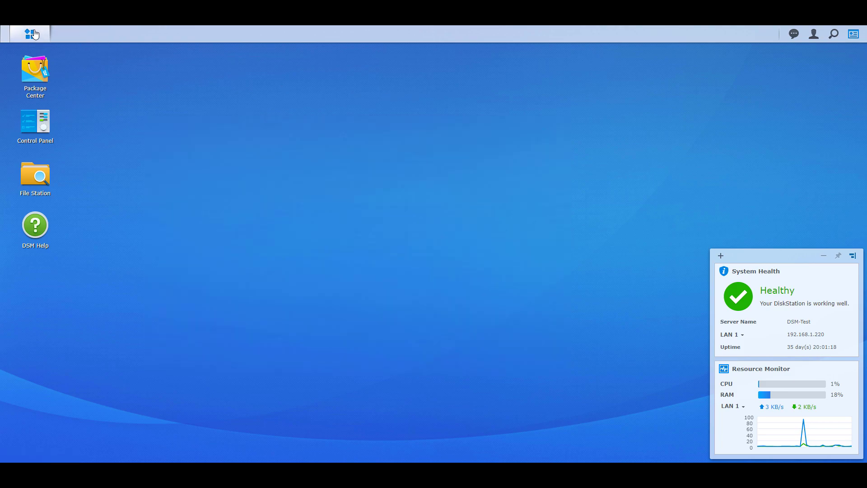
pyautogui.click(35, 34)
pyautogui.click(465, 212)
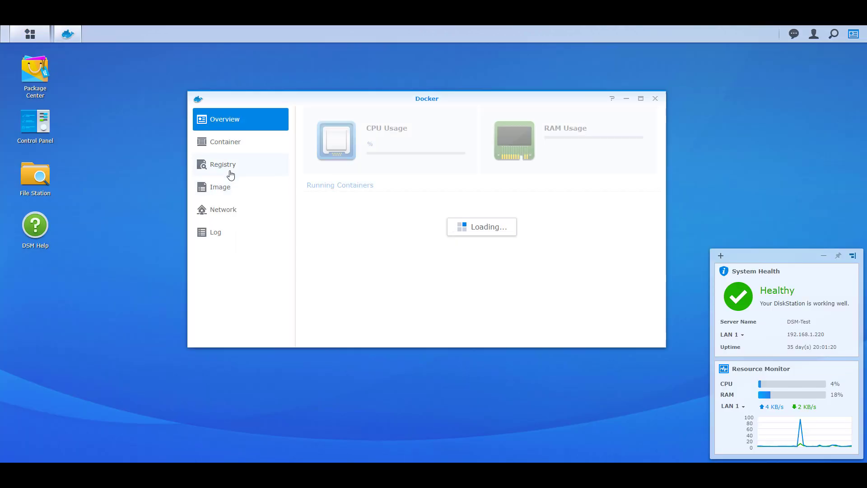
# Download the homeassistant/home-assistant image with tag latest and view local images
pyautogui.click(231, 174)
pyautogui.click(419, 115)
pyautogui.write('homeassistant')
pyautogui.press('Return')
pyautogui.doubleClick(459, 140)
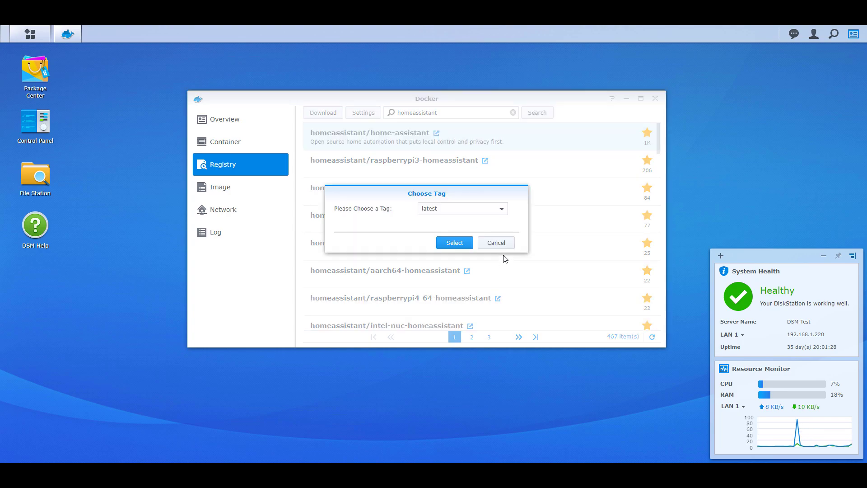
pyautogui.click(454, 242)
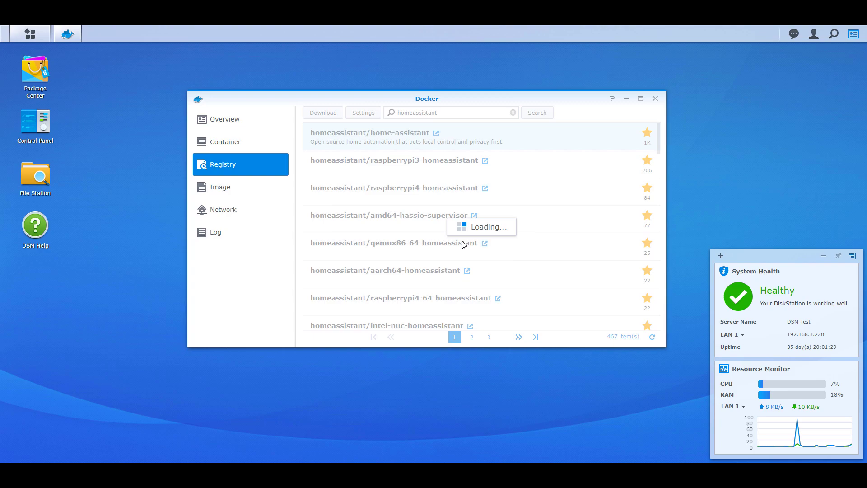
pyautogui.click(240, 188)
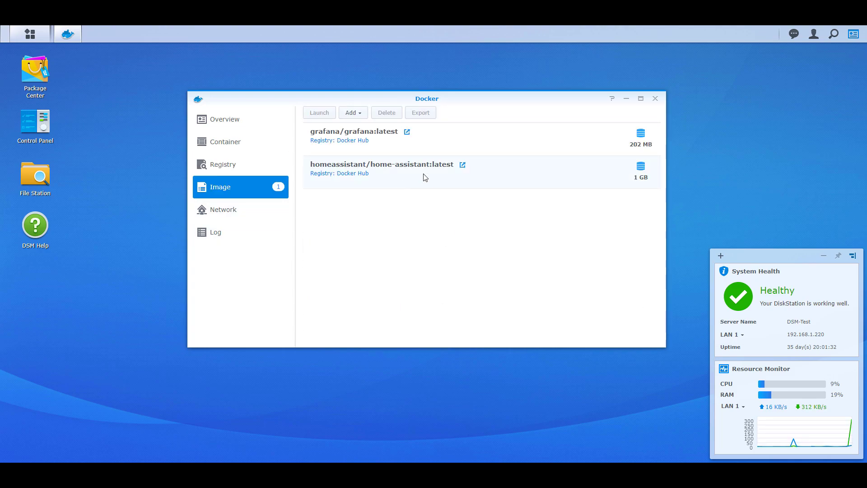
# Create a container from the home-assistant image named 'home-assistant'
pyautogui.doubleClick(509, 180)
pyautogui.tripleClick(389, 187)
pyautogui.write('home-assistant')
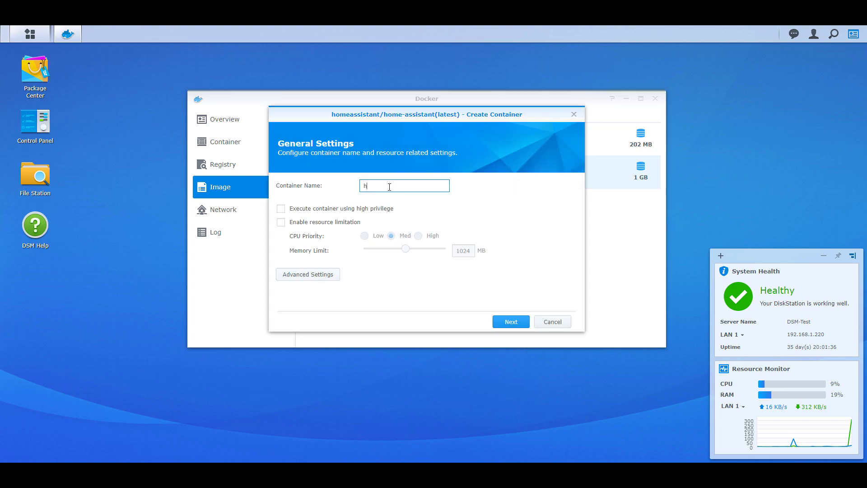
pyautogui.click(468, 284)
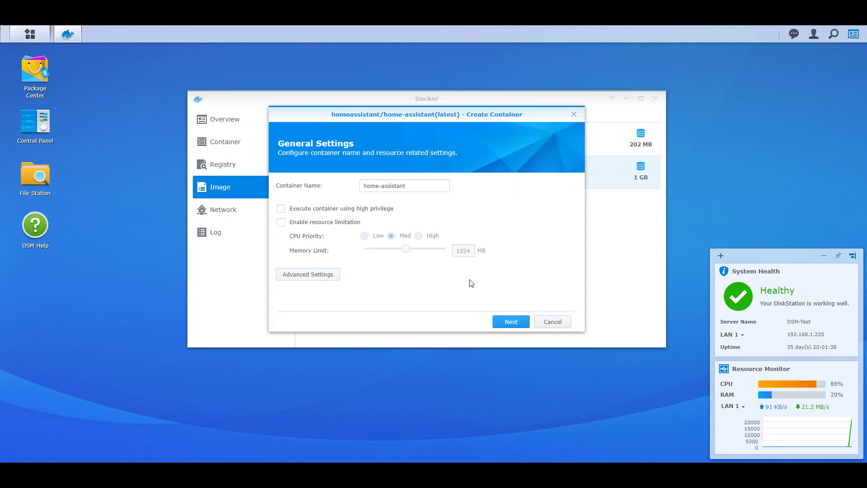
# Enable auto-restart in the container's advanced settings
pyautogui.click(335, 276)
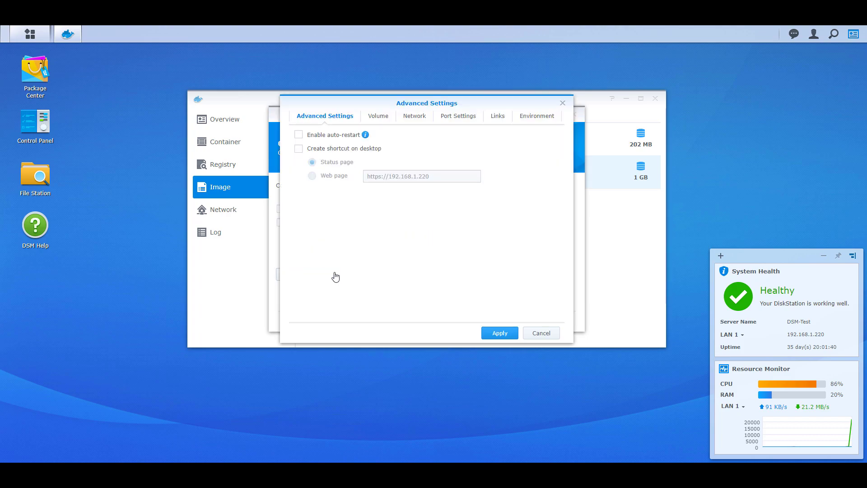
pyautogui.click(335, 137)
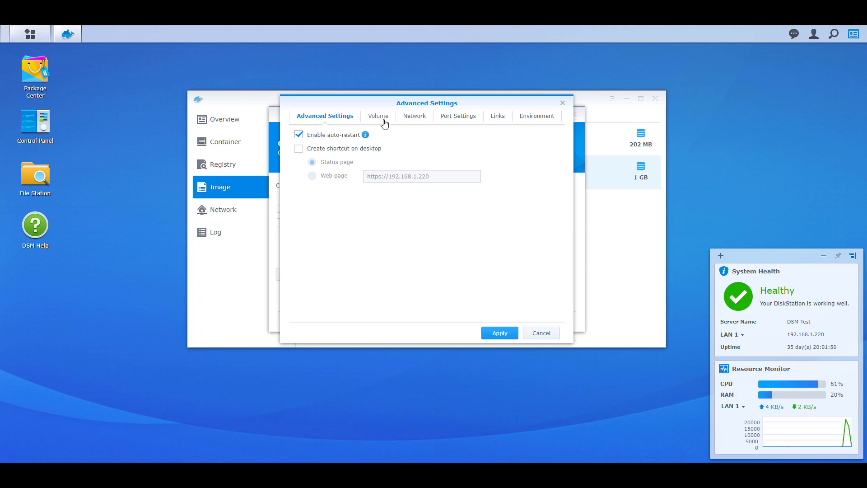
pyautogui.click(383, 120)
# Mount the docker/home-assistant/config folder at mount path /config
pyautogui.click(363, 136)
pyautogui.click(352, 170)
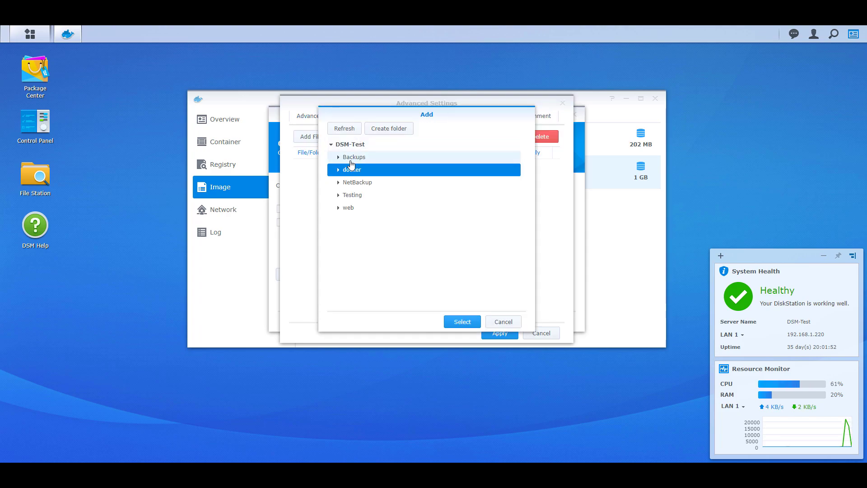
pyautogui.click(338, 169)
pyautogui.click(345, 208)
pyautogui.click(366, 220)
pyautogui.click(462, 321)
pyautogui.write('/config')
pyautogui.click(430, 276)
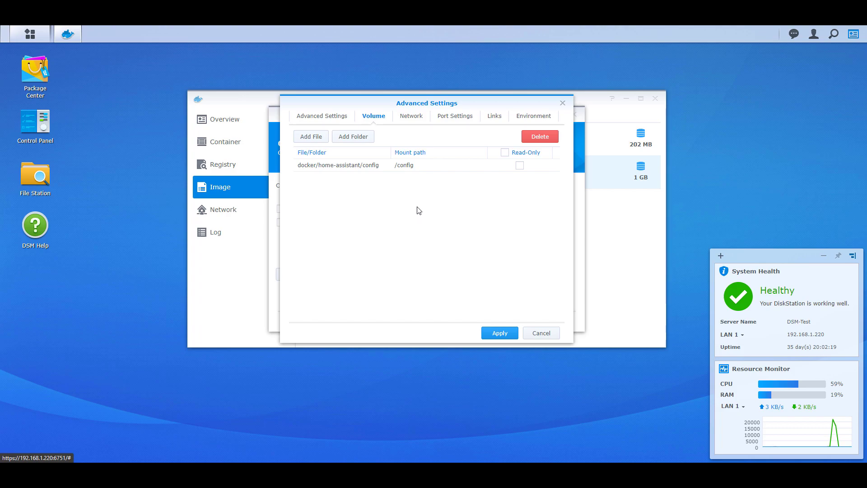
# Use the host network, add environment variable TZ = America/Detroit, and apply the settings
pyautogui.click(409, 123)
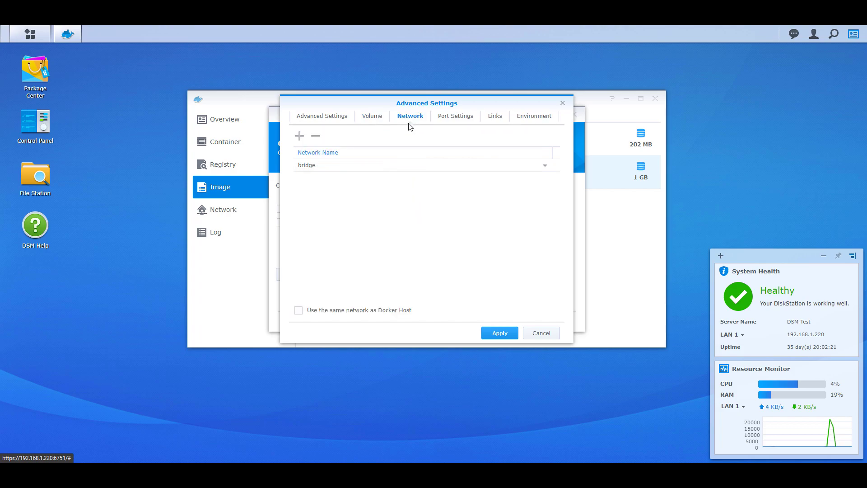
pyautogui.click(368, 310)
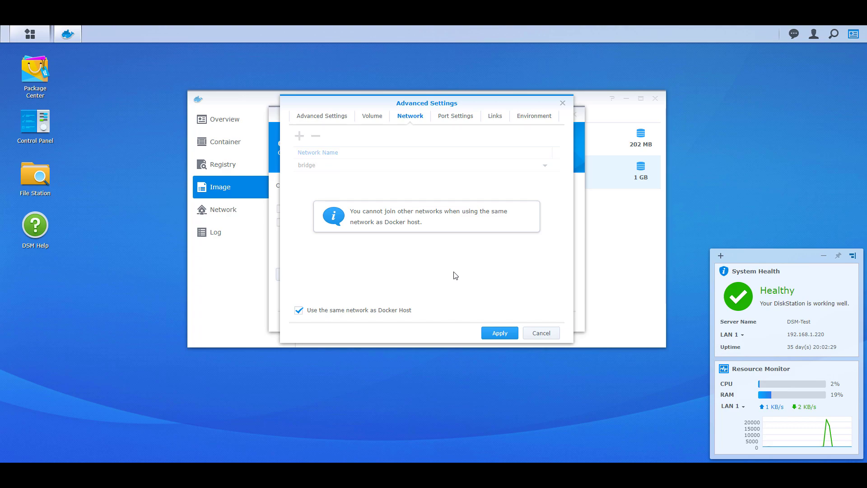
pyautogui.click(535, 119)
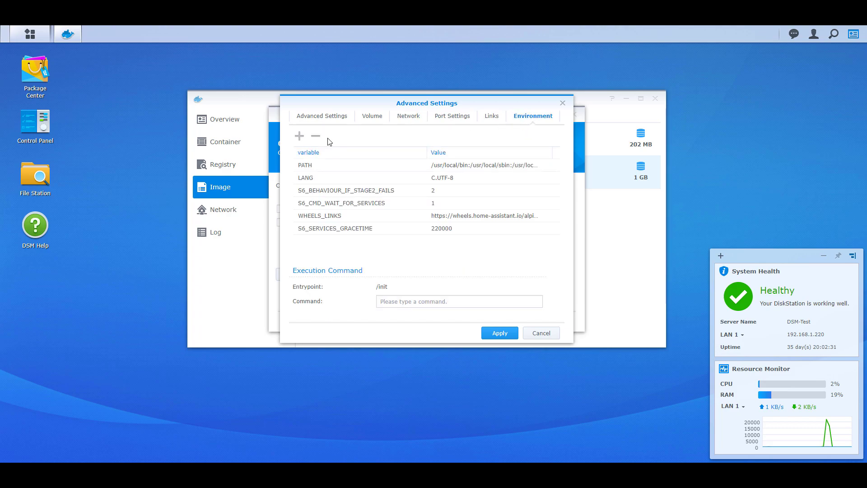
pyautogui.click(300, 136)
pyautogui.write('TZ')
pyautogui.press('Tab')
pyautogui.write('America/Detroit')
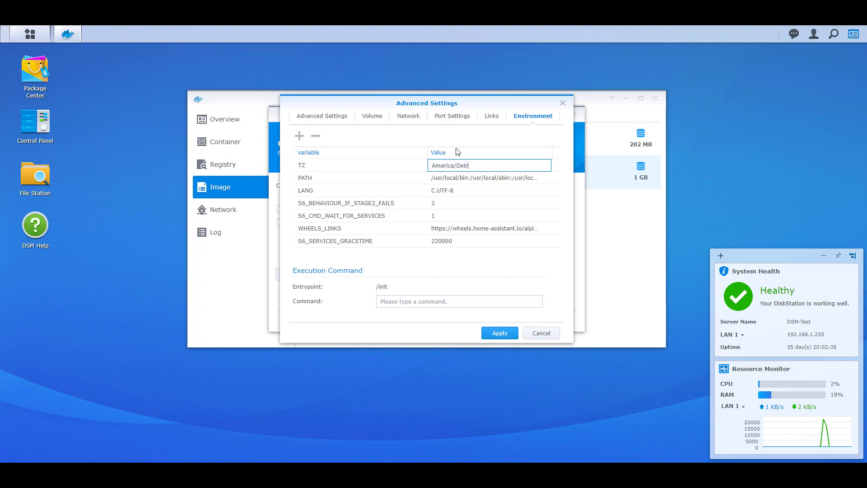
pyautogui.click(482, 142)
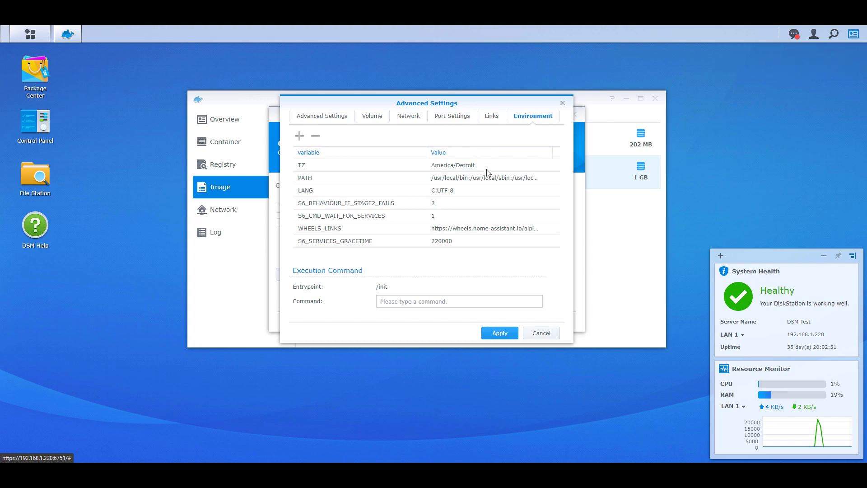
pyautogui.click(498, 334)
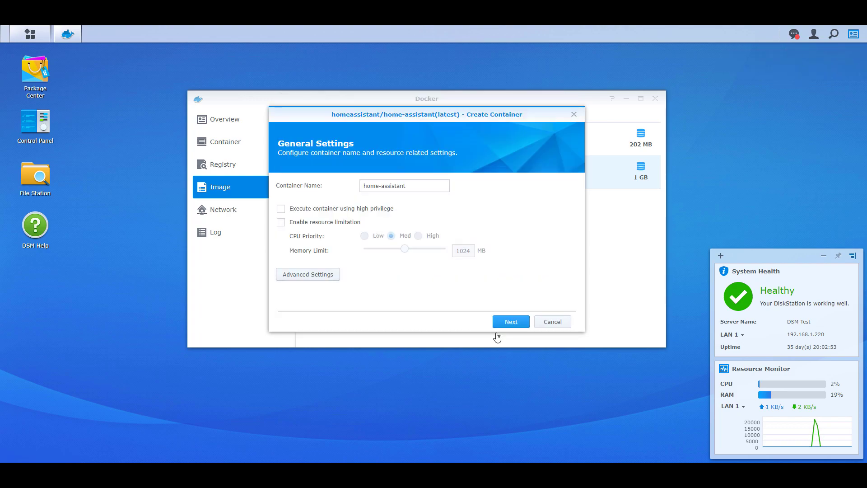
# Apply the summary to create the home-assistant container and view the container list
pyautogui.click(507, 322)
pyautogui.click(512, 324)
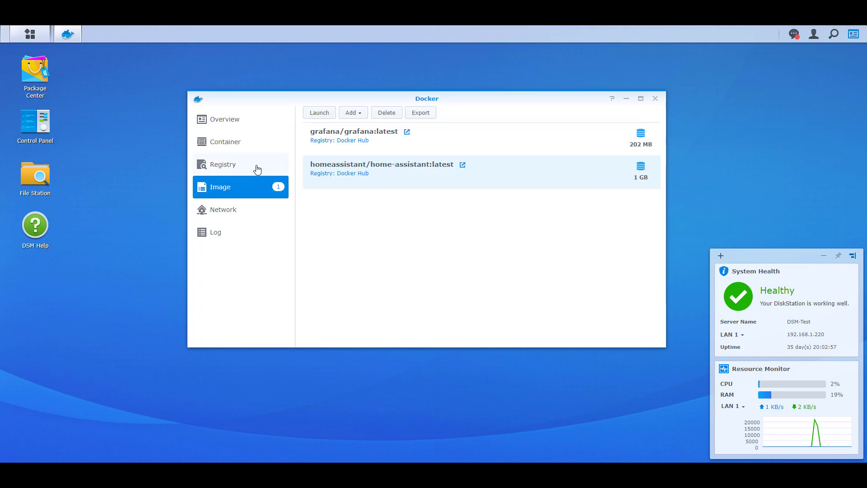
pyautogui.click(241, 147)
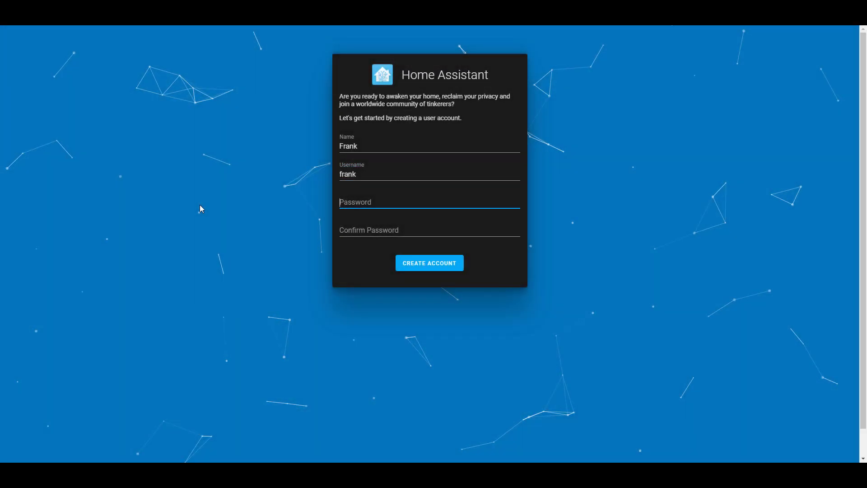
# Enter and confirm the account password, then create the Home Assistant user account
pyautogui.write('12345678')
pyautogui.press('Tab')
pyautogui.write('12345678')
pyautogui.hotkey('shift', 'Tab')
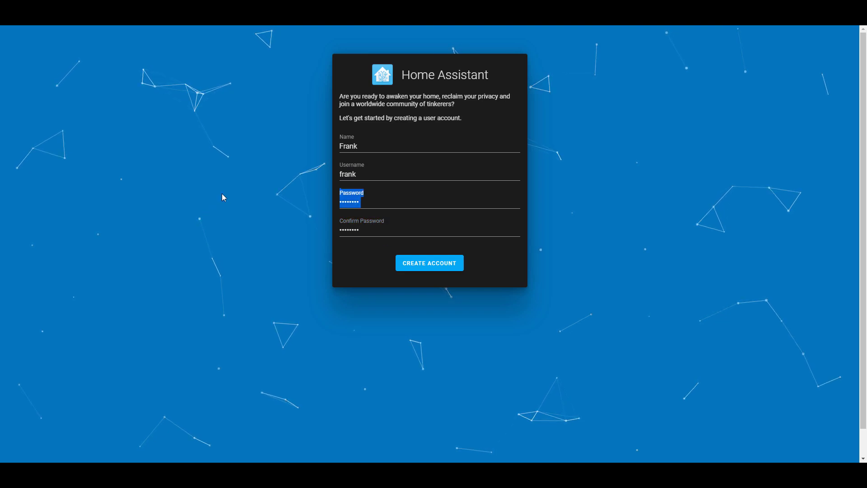
pyautogui.click(573, 214)
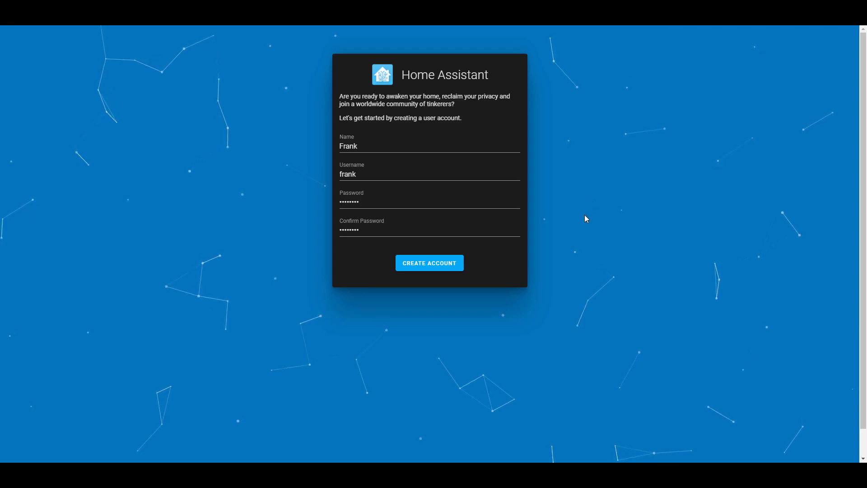
pyautogui.click(446, 270)
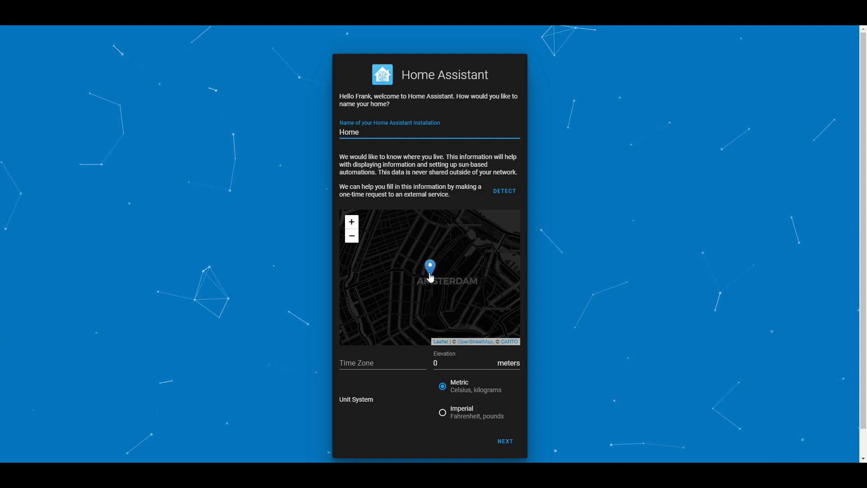
# Place the home marker just west of Amsterdam, choose Imperial units, and continue
pyautogui.scroll(-4, 429, 277)
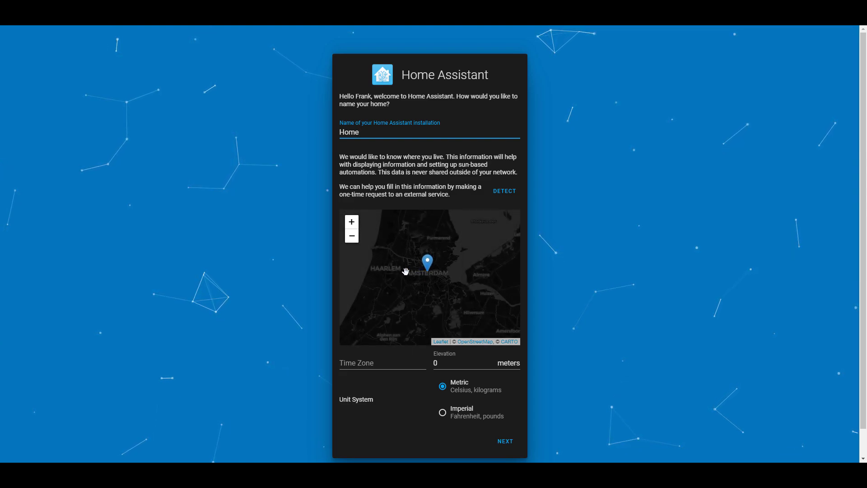
pyautogui.scroll(-2, 409, 278)
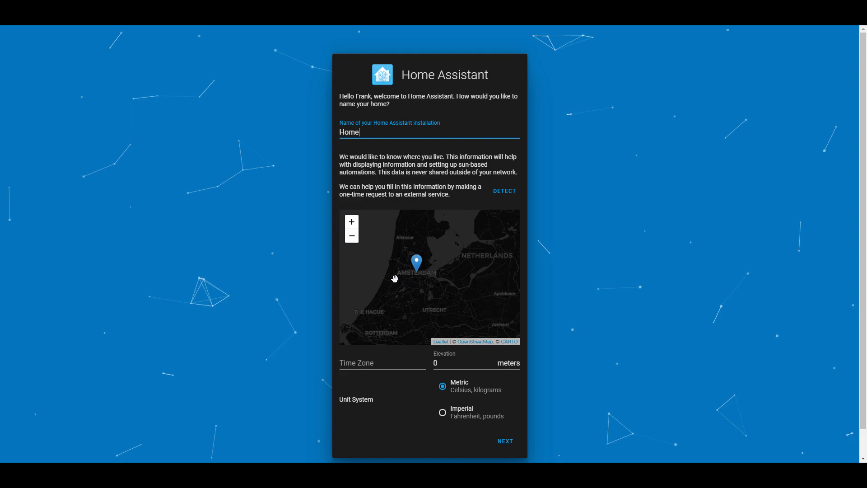
pyautogui.click(393, 279)
pyautogui.click(408, 282)
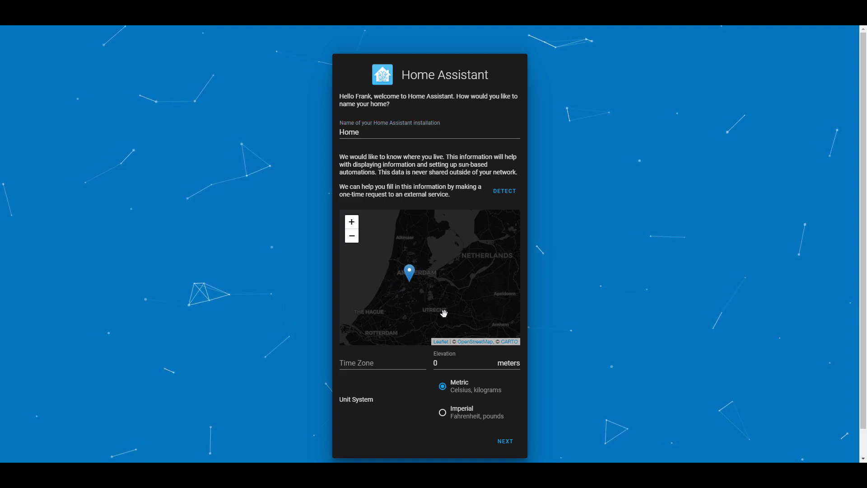
pyautogui.click(467, 412)
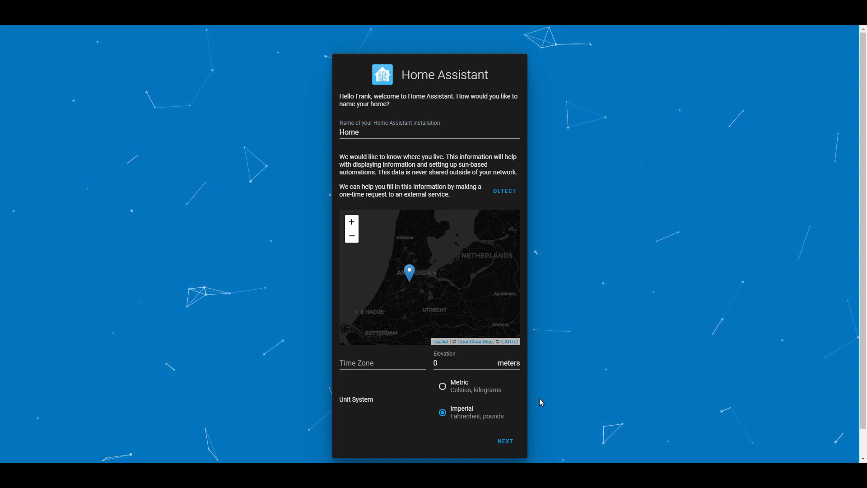
pyautogui.click(504, 441)
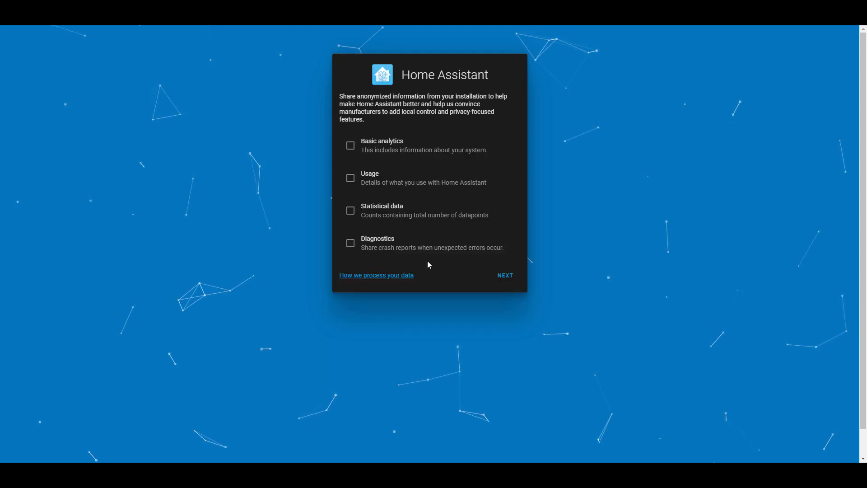
# Continue past the analytics step with every sharing option unchecked
pyautogui.click(502, 282)
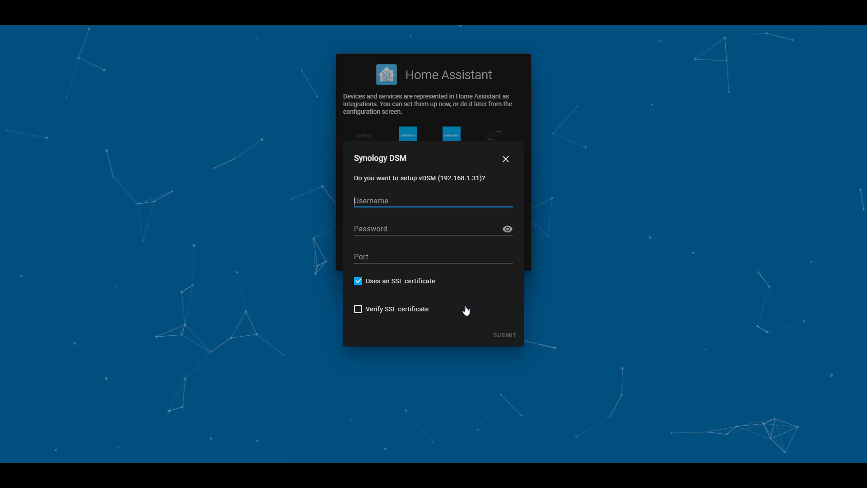
# Connect the Synology DSM integration with the vDSM username, password and port 6001
pyautogui.write('frank')
pyautogui.press('Tab')
pyautogui.write('*************')
pyautogui.press('Tab')
pyautogui.write('6001')
pyautogui.click(505, 334)
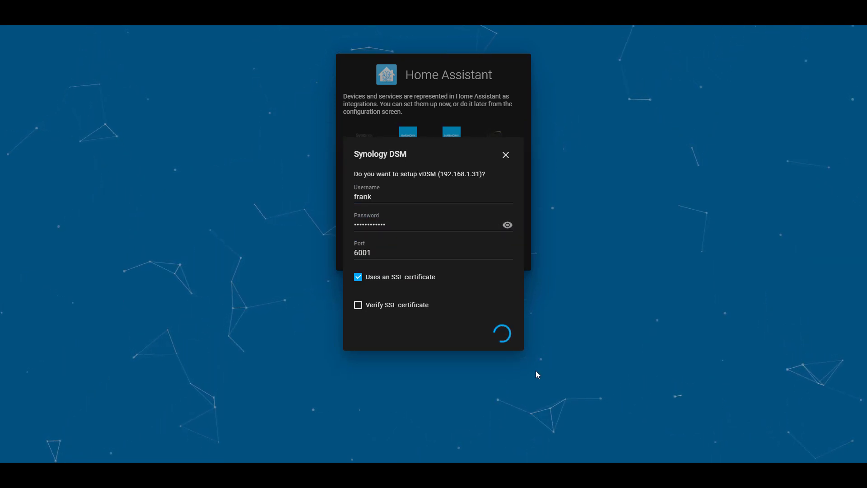
# Close the integration success dialog and finish onboarding to the Overview dashboard
pyautogui.click(416, 278)
pyautogui.click(546, 303)
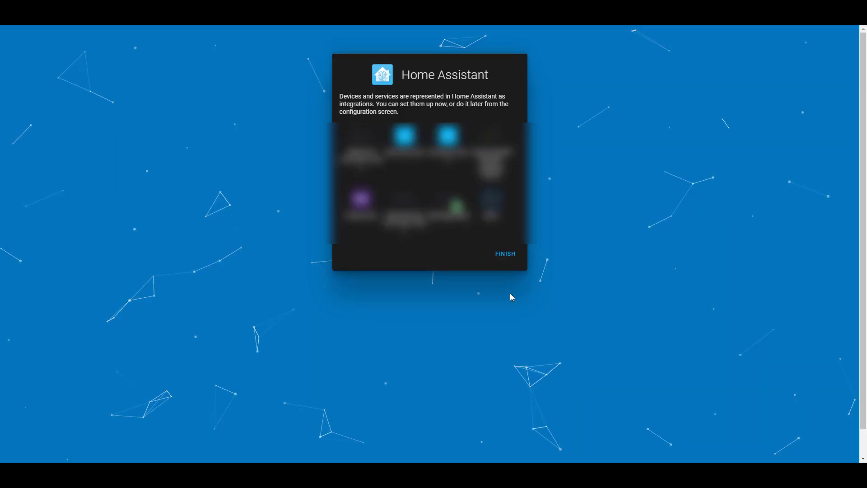
pyautogui.click(504, 255)
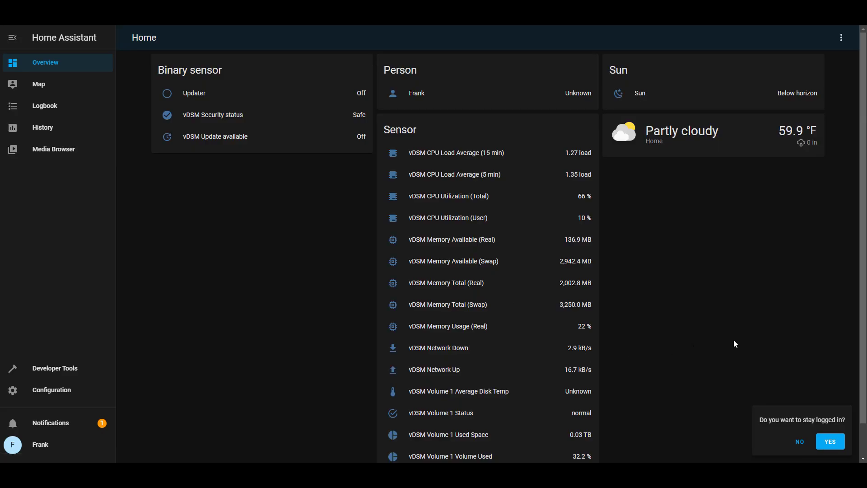
# Answer YES to staying logged in, leaving the Overview dashboard's vDSM sensor readings unobstructed
pyautogui.click(830, 442)
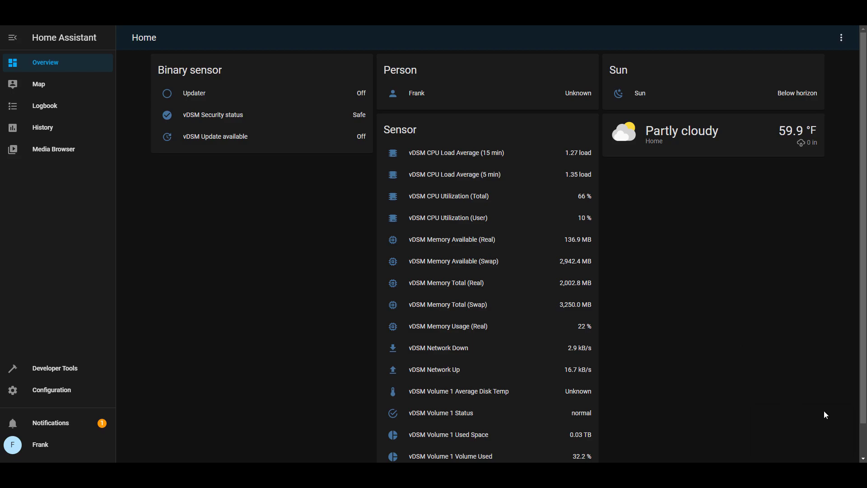